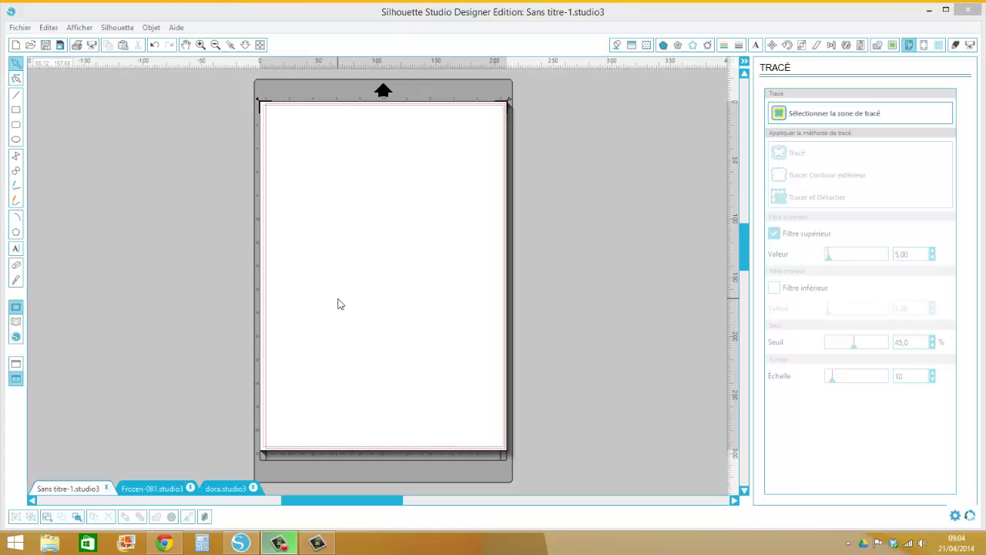
In the dora.studio3 document, select a trace area about 48 × 76 mm around the whole Dora image.
left_click(230, 488)
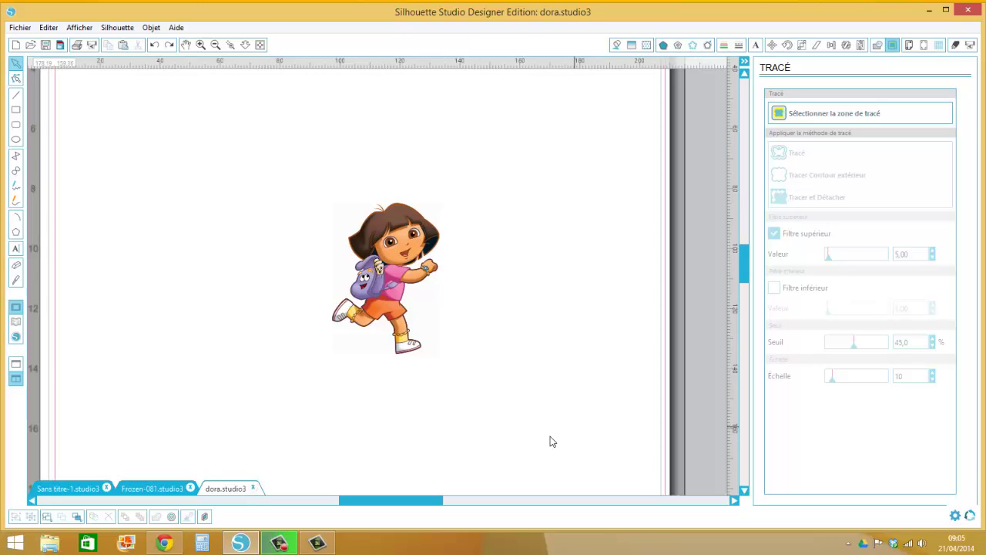
left_click(819, 115)
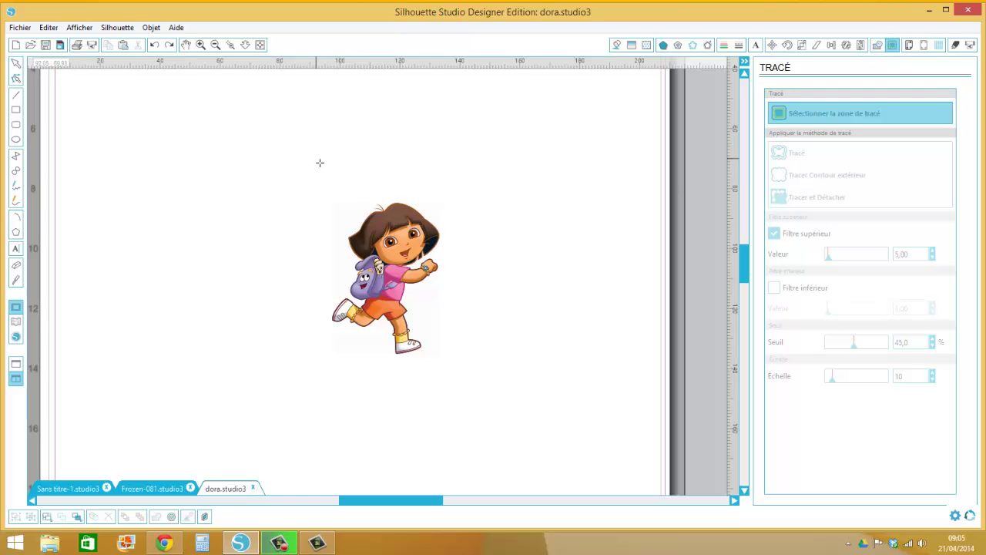
mouse_move(314, 158)
left_mouse_down()
mouse_move(425, 360)
mouse_move(460, 393)
left_mouse_up()
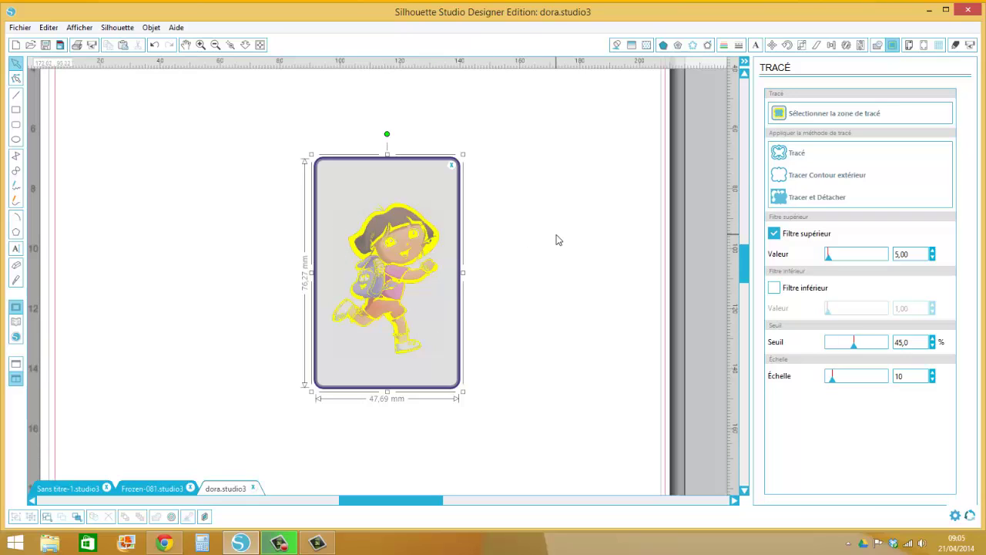
Try an outer contour trace with the existing filter values, move the image aside to inspect it, and undo both.
left_click(803, 176)
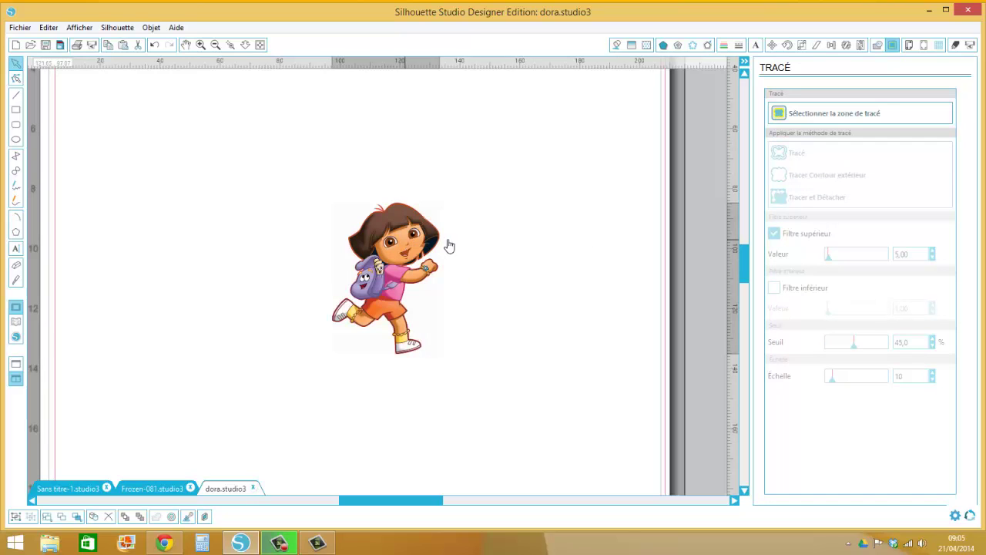
left_click_drag(450, 245, 582, 239)
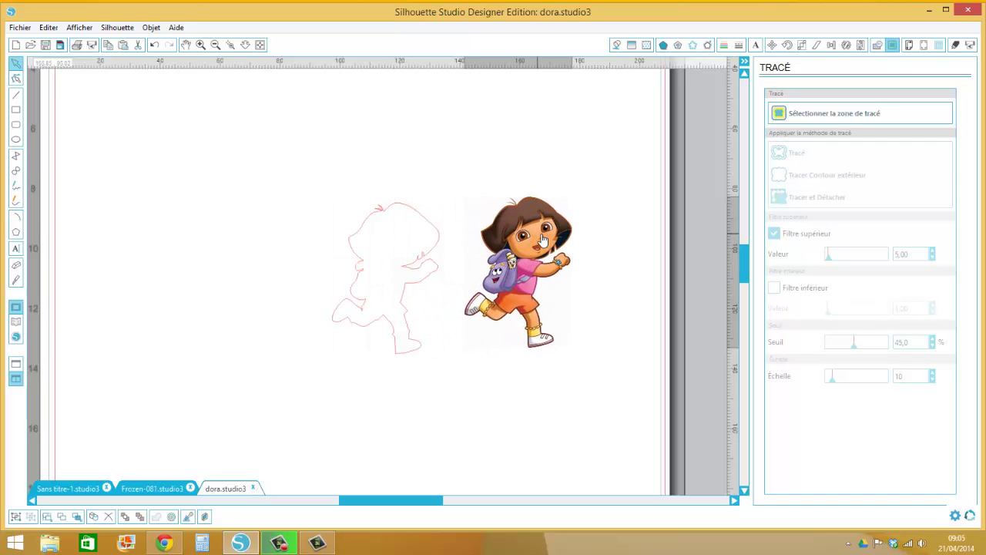
left_click(155, 45)
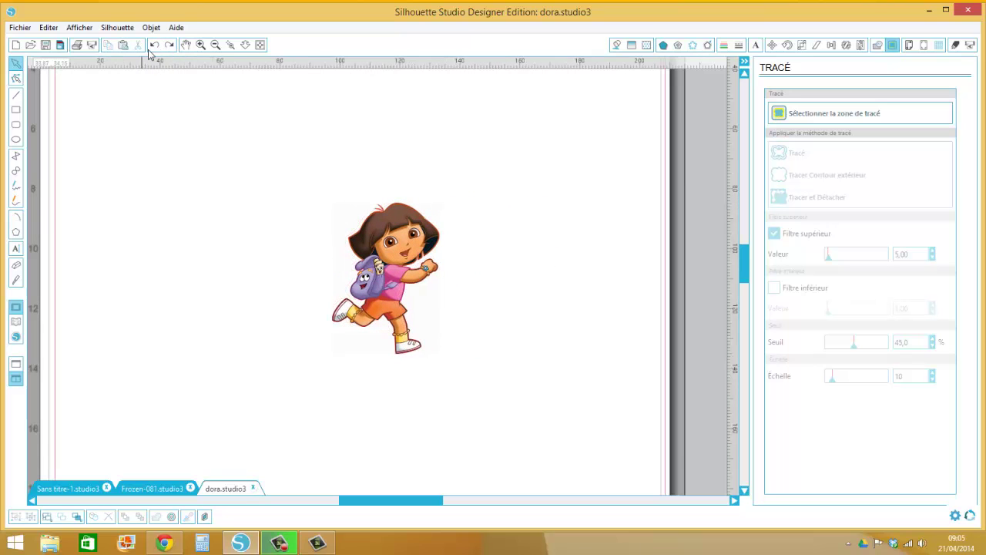
left_click(155, 46)
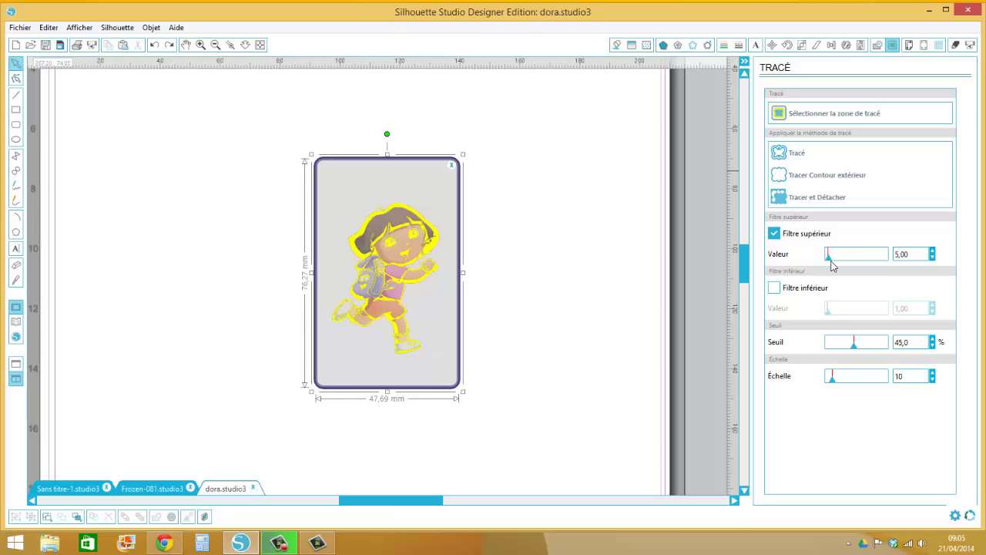
Set the upper filter (Filtre supérieur) to 143 and trace the outer contour of Dora, leaving the image in place over it.
left_click_drag(830, 264, 859, 263)
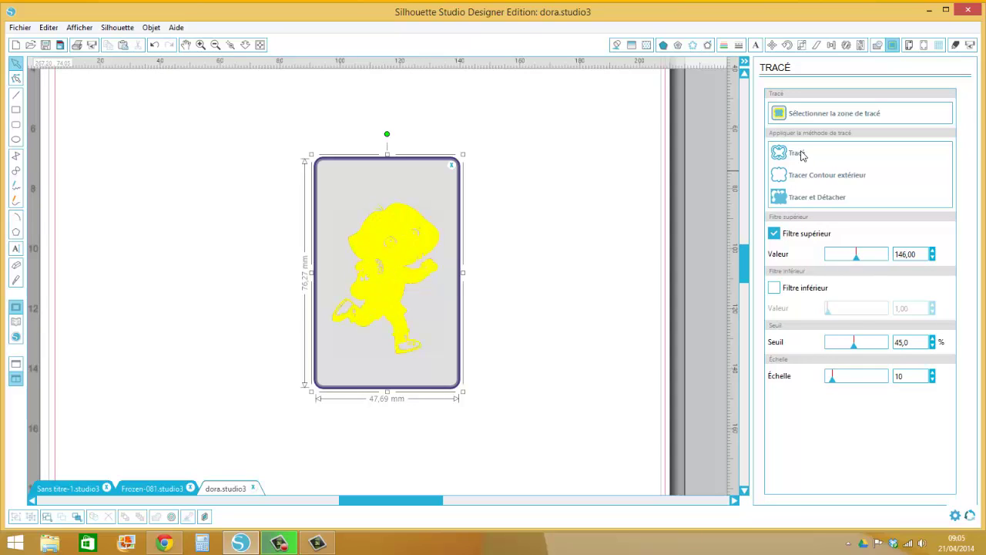
left_click(788, 179)
left_click_drag(449, 254, 545, 253)
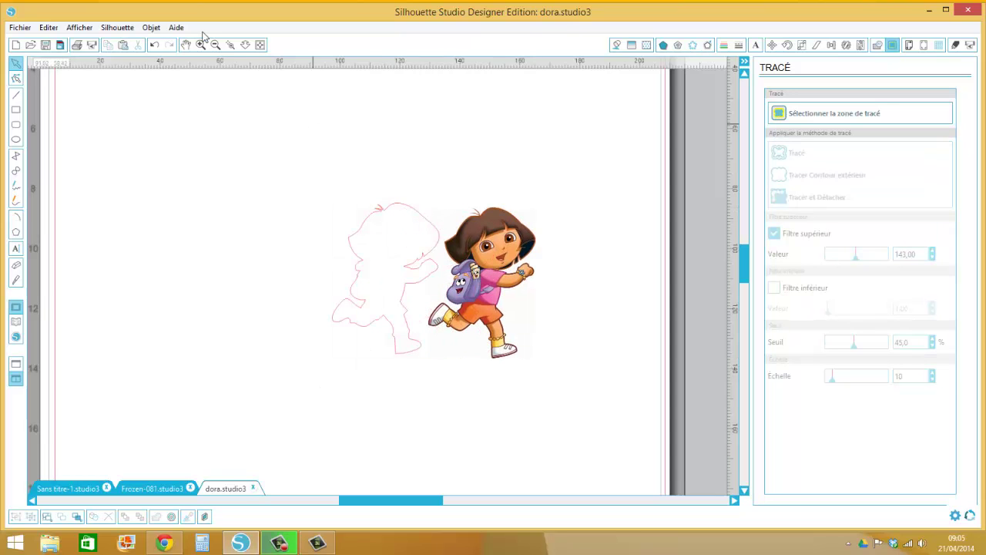
left_click(158, 46)
left_click(158, 46)
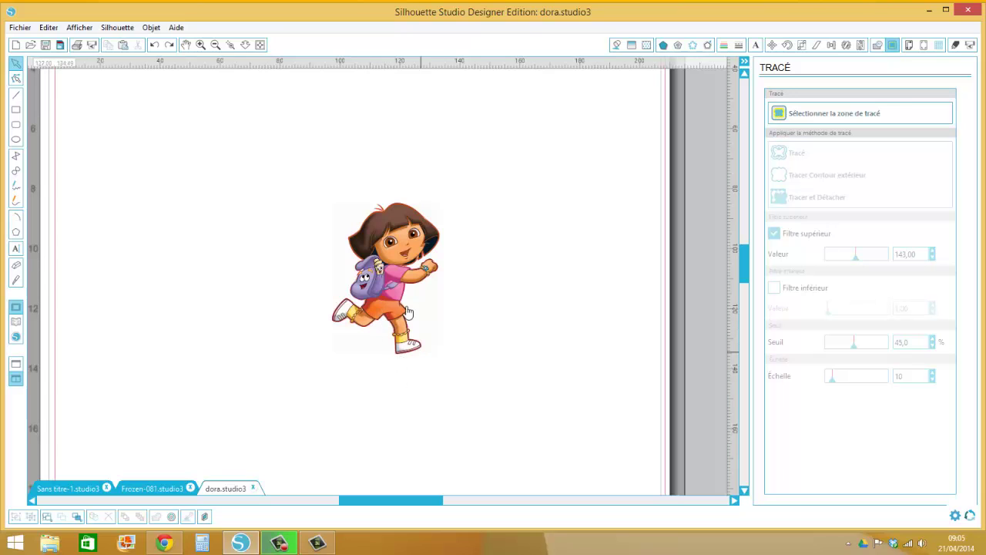
Create an offset outline around Dora's traced contour with a distance of 1.3 mm.
left_click(422, 215)
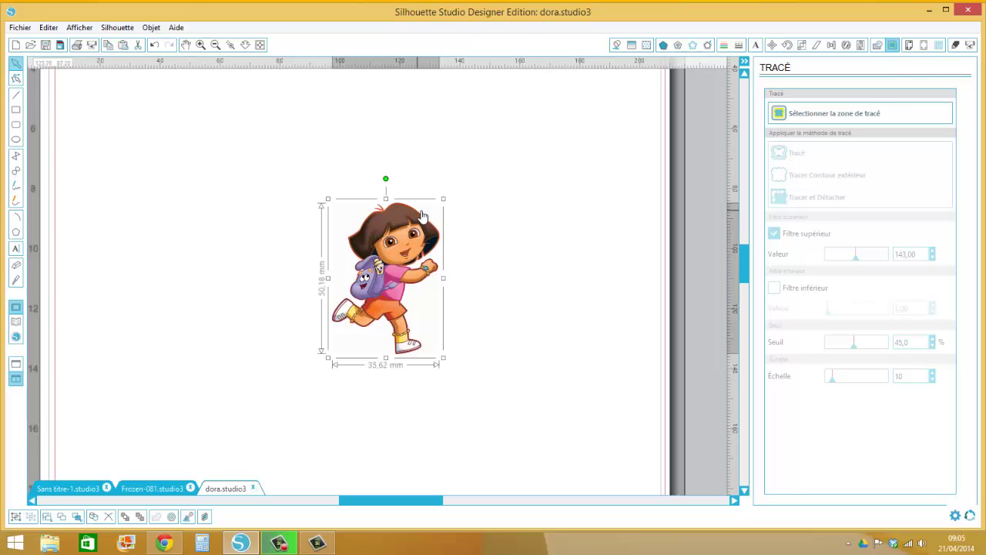
left_click(172, 517)
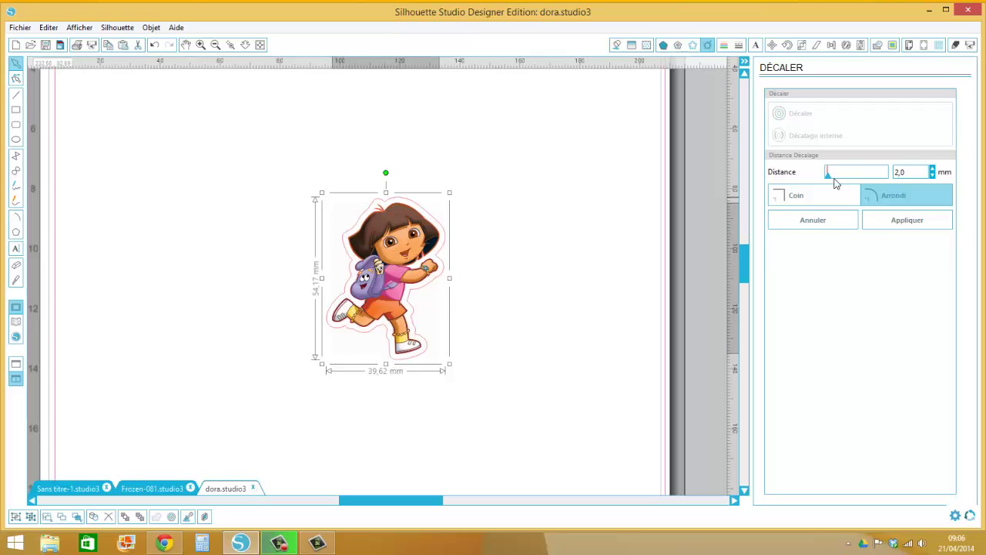
mouse_move(830, 180)
left_mouse_down()
mouse_move(841, 179)
mouse_move(824, 176)
mouse_move(830, 182)
left_mouse_up()
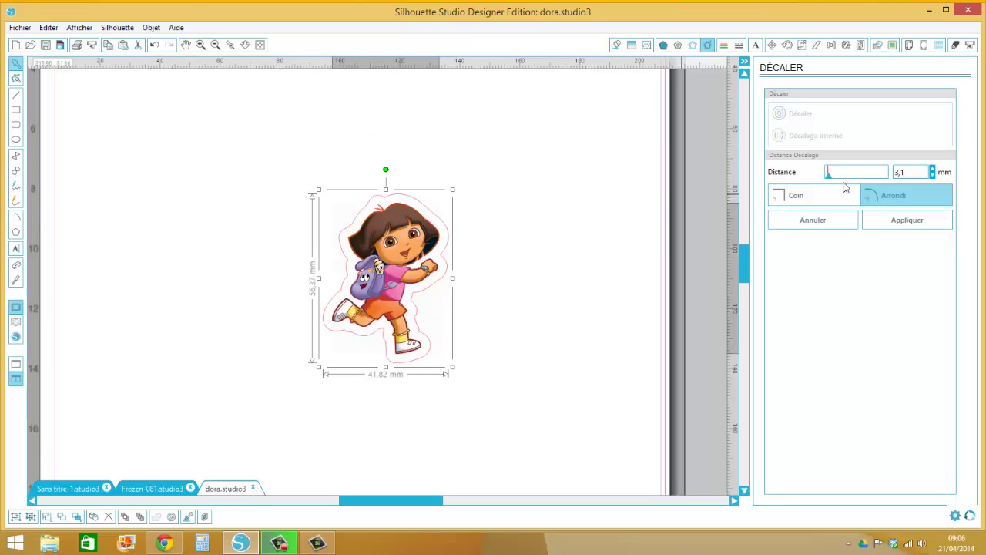
left_click(933, 176)
left_click(933, 175)
left_click(933, 176)
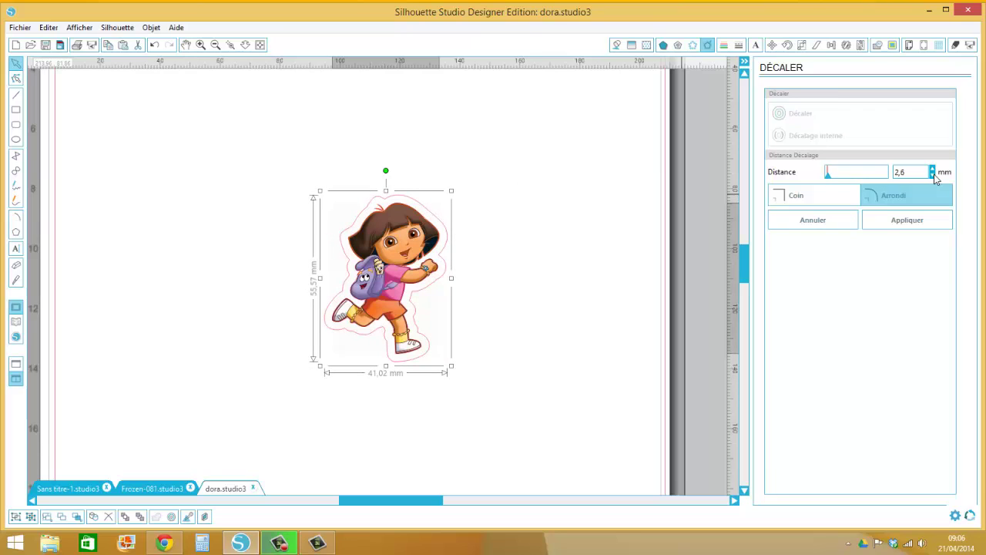
left_click(933, 176)
left_click(933, 176)
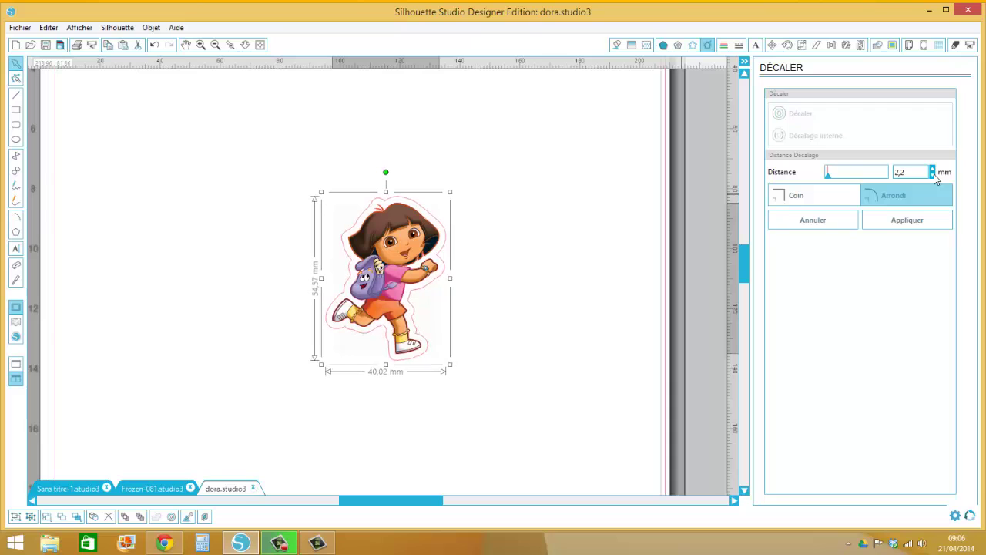
left_click(933, 175)
left_click(933, 176)
left_click(933, 175)
left_click(934, 175)
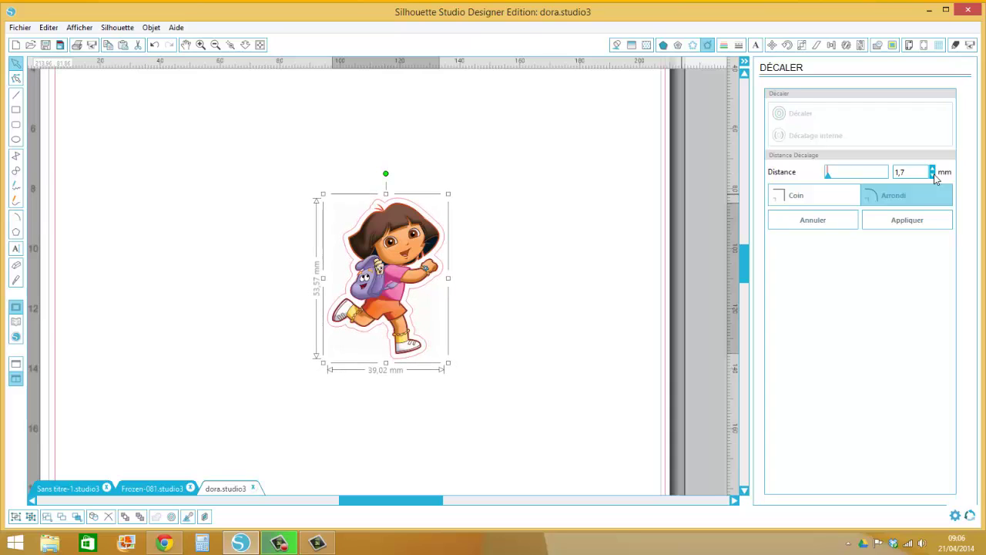
left_click(933, 175)
left_click(933, 175)
left_click(933, 175)
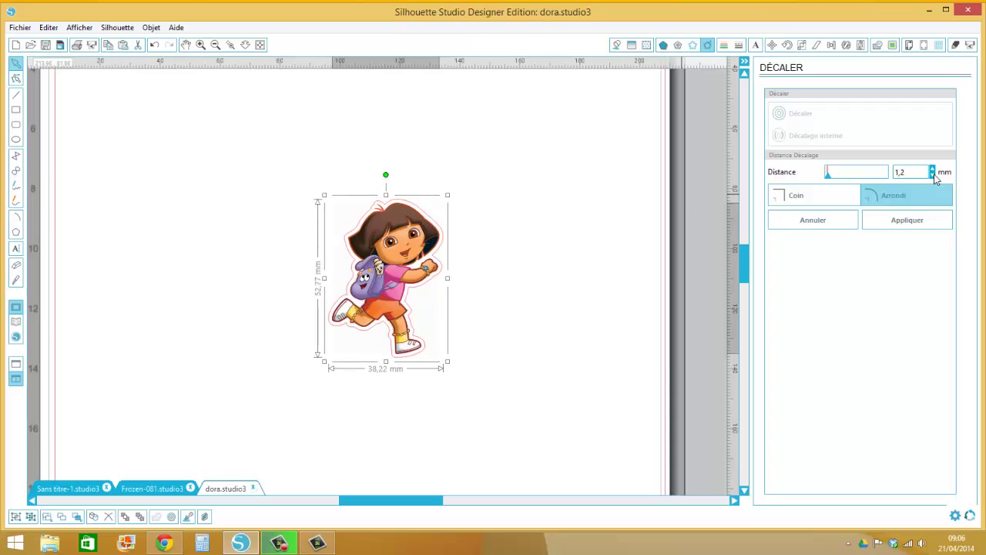
left_click(933, 176)
left_click(933, 175)
left_click(933, 175)
left_click(933, 176)
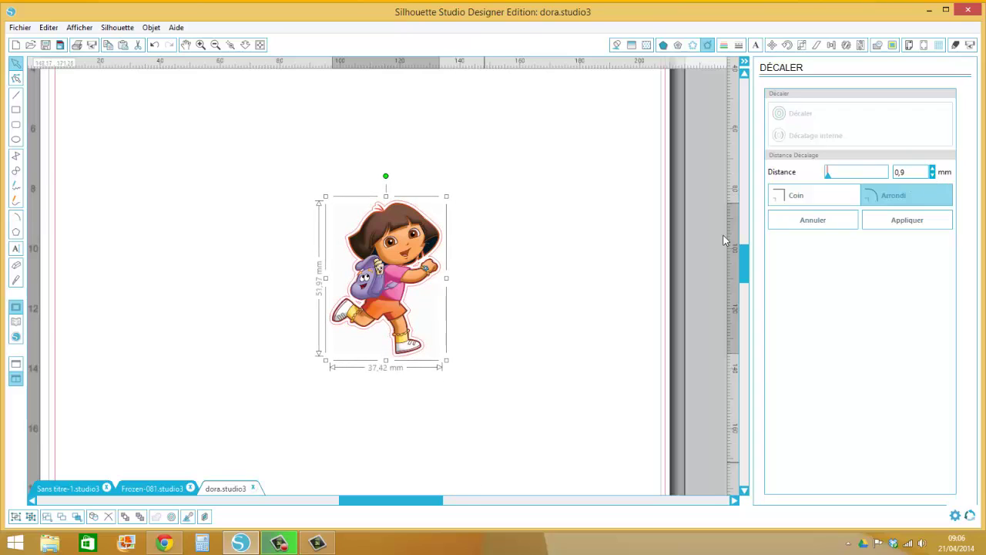
left_click(933, 168)
left_click(933, 169)
left_click(933, 169)
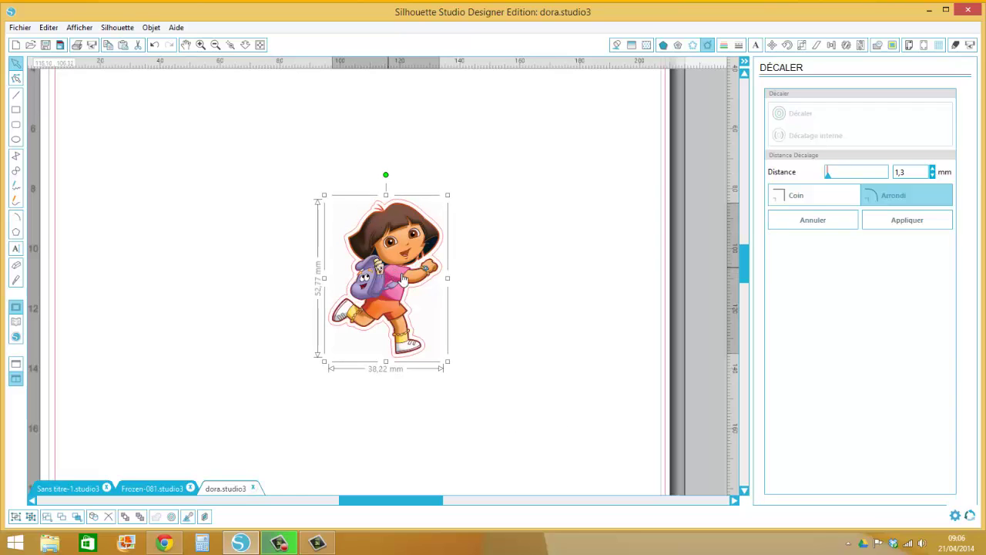
Delete the original inner trace contour from beneath the Dora image and realign the image inside the remaining offset outline.
left_click_drag(392, 271, 542, 274)
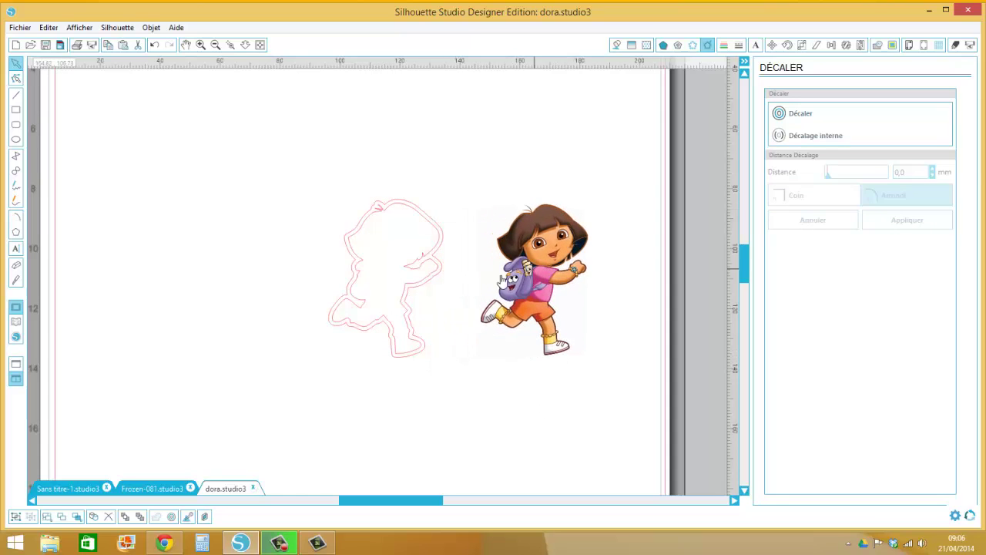
left_click(423, 268)
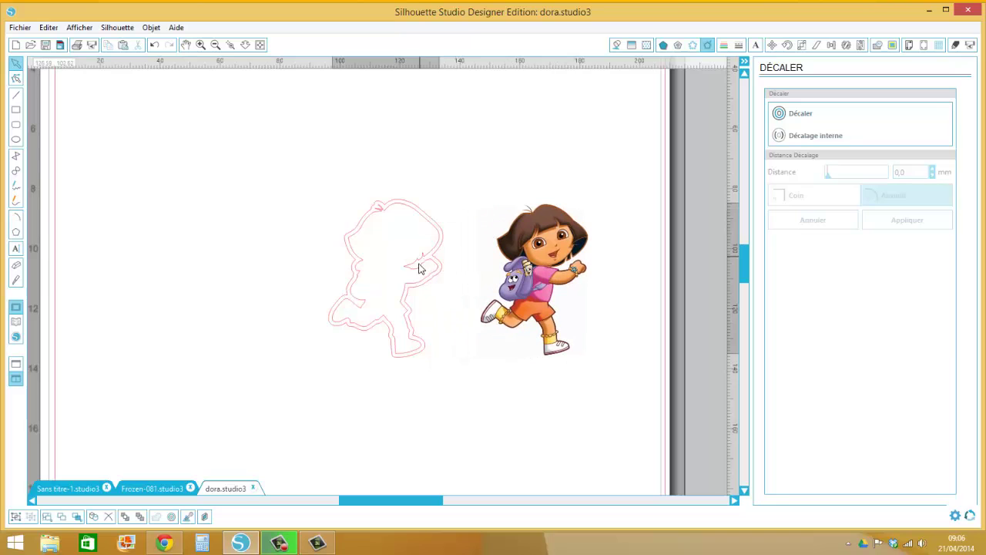
left_click(423, 270)
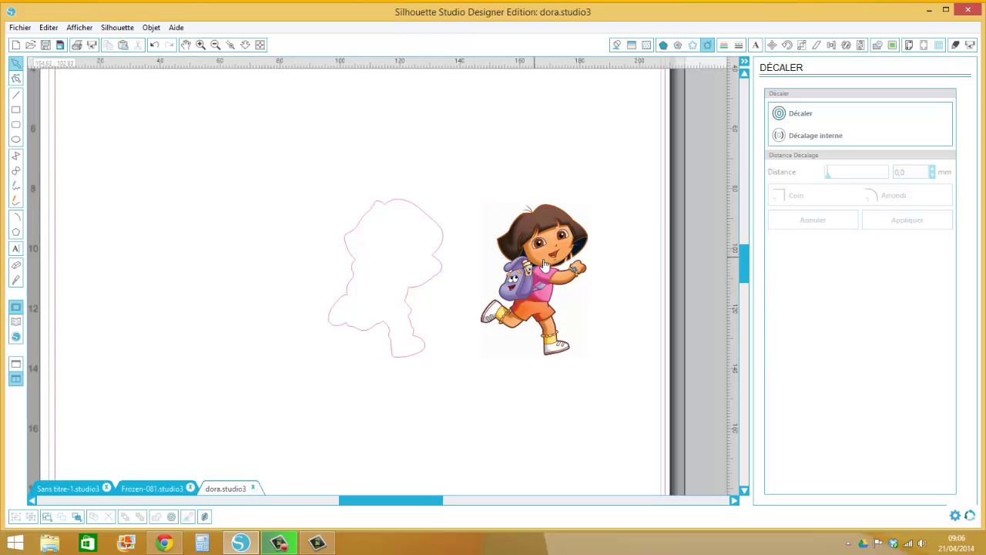
left_click_drag(545, 267, 394, 263)
key("Escape")
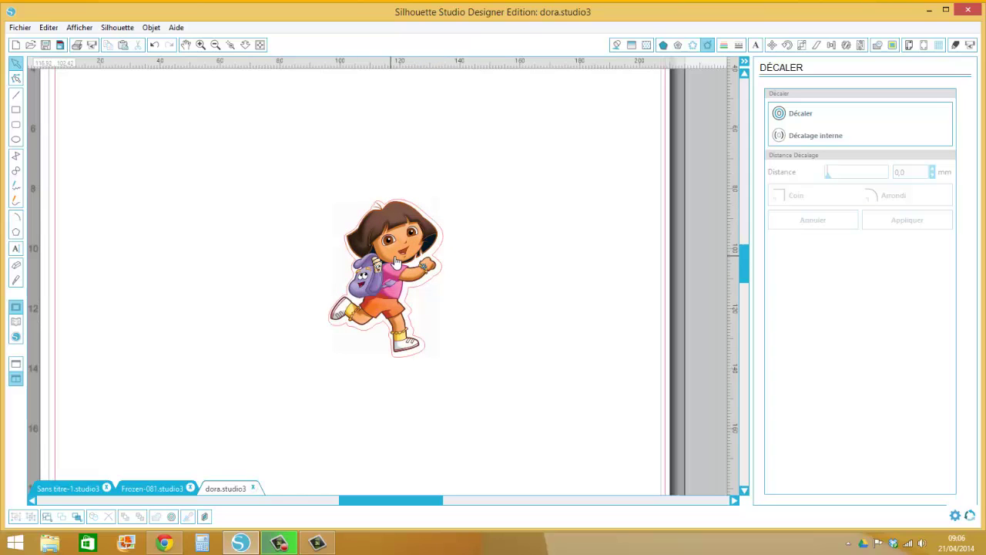
left_click(395, 263)
left_click(299, 150)
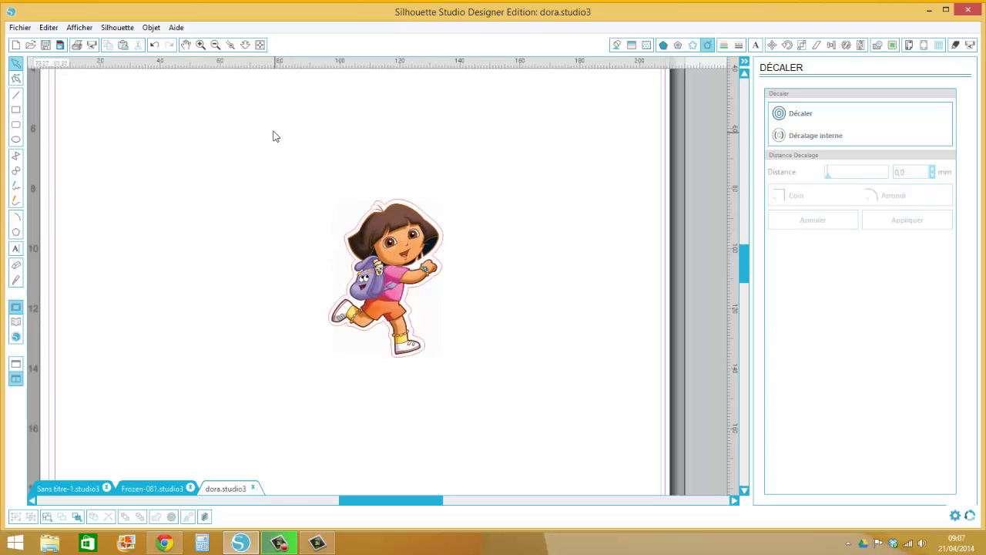
Group the Dora image with its offset cut outline.
left_click_drag(273, 136, 440, 316)
right_click(437, 313)
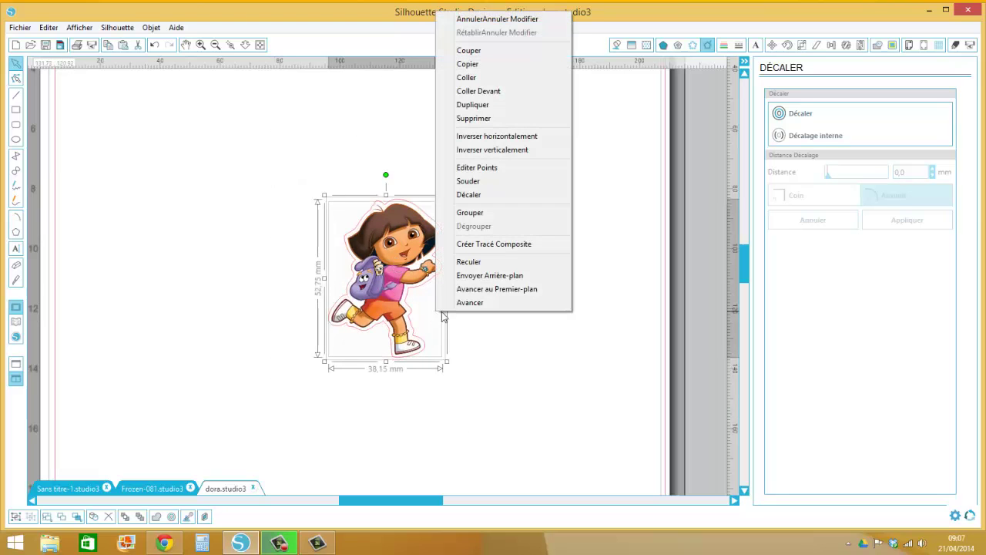
left_click(483, 219)
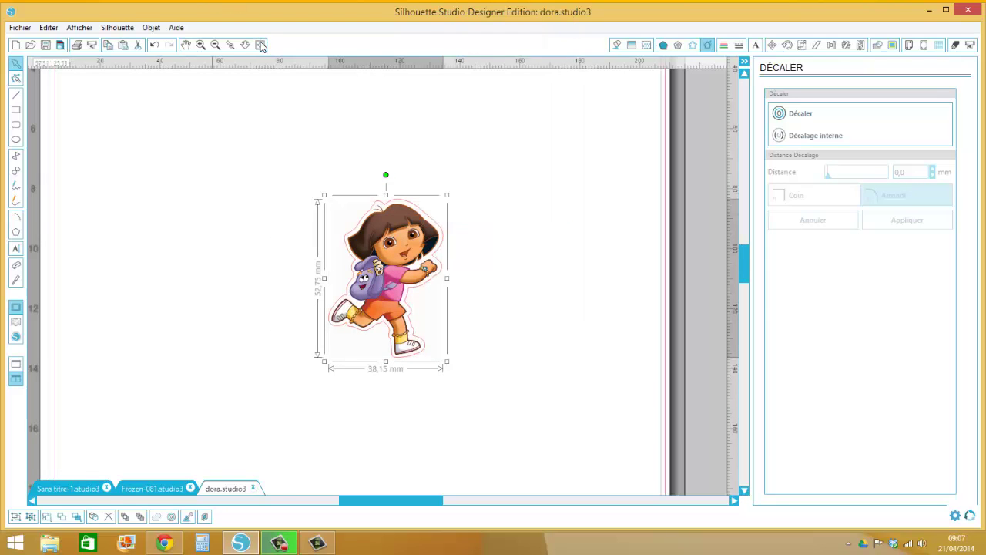
Turn on registration marks for the page using the Type 1 (CAMEO, Portrait) style.
left_click(260, 46)
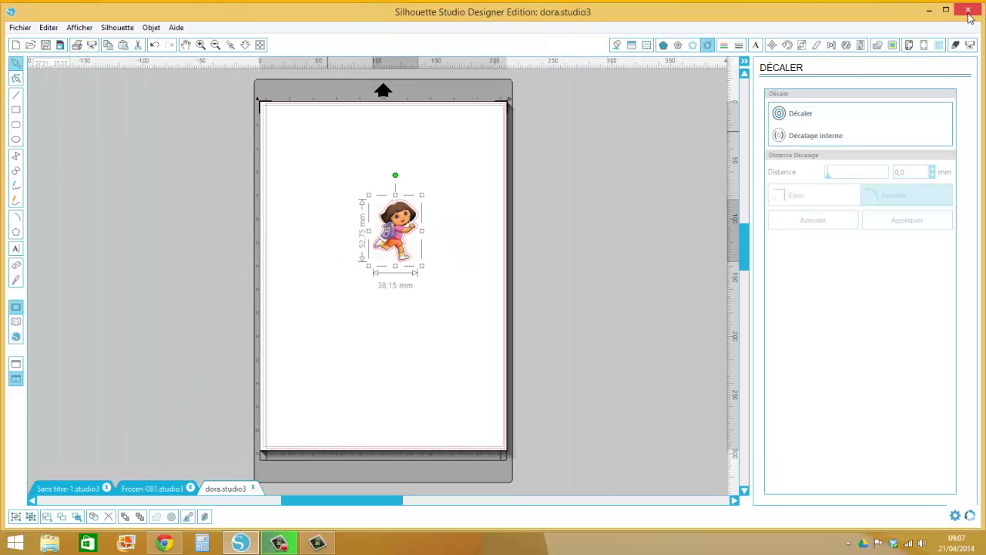
mouse_move(970, 17)
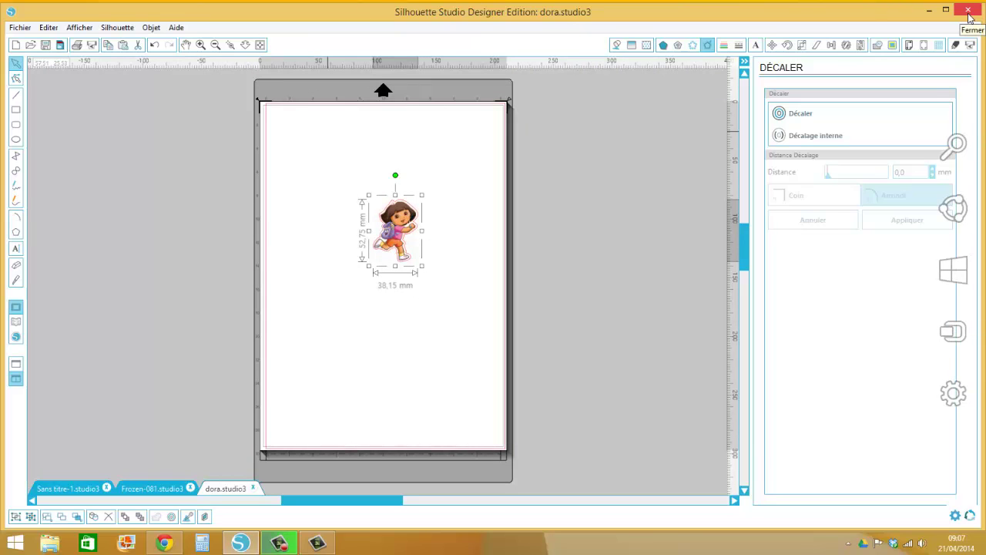
left_click(925, 46)
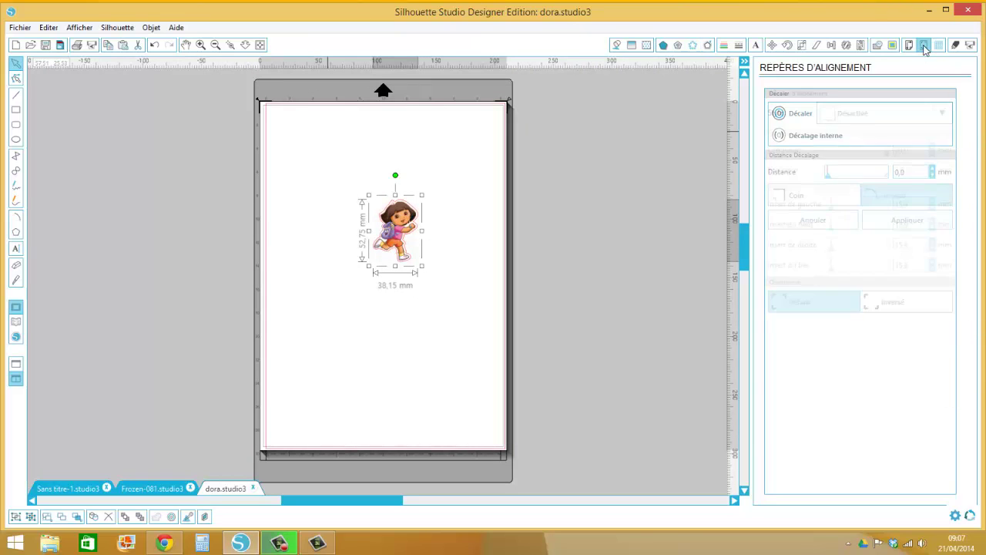
left_click(847, 124)
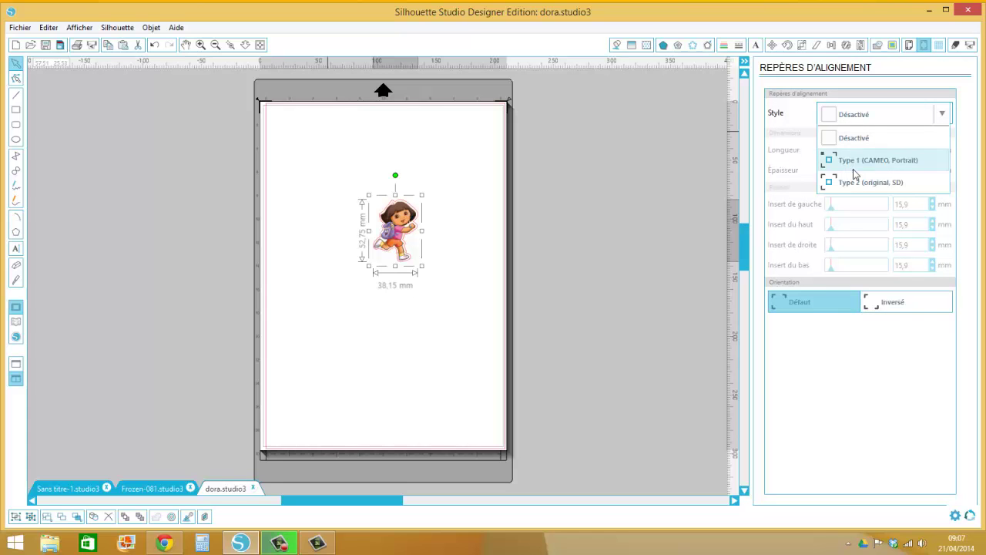
left_click(853, 161)
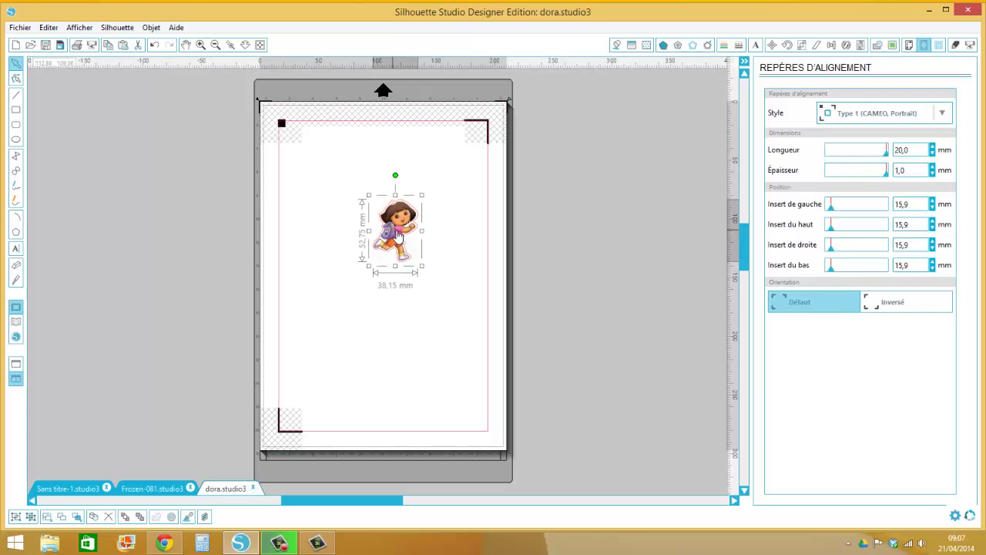
Place the Dora group just below the square registration mark, inside the cut border, checking the border options in the page settings.
left_click_drag(398, 232, 306, 180)
left_click(374, 195)
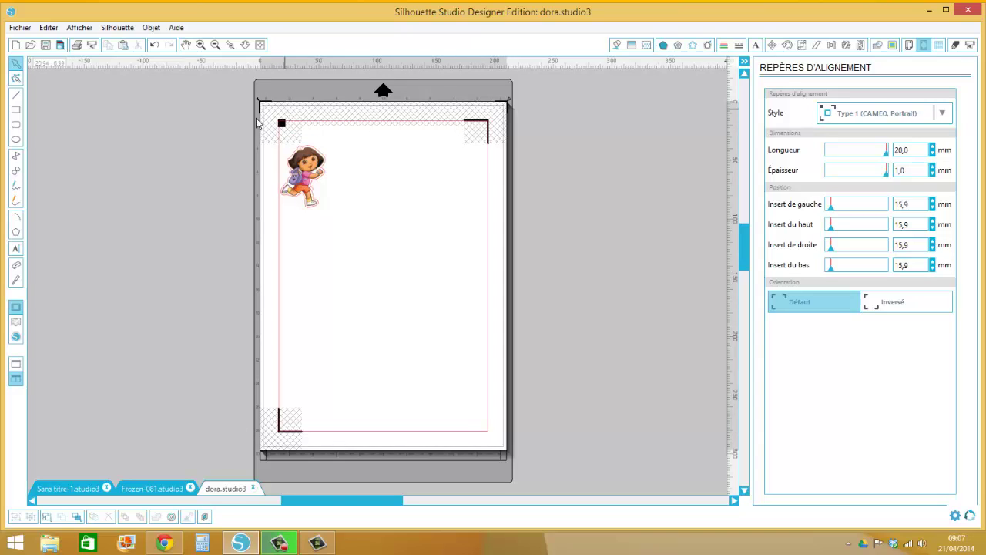
left_click(908, 45)
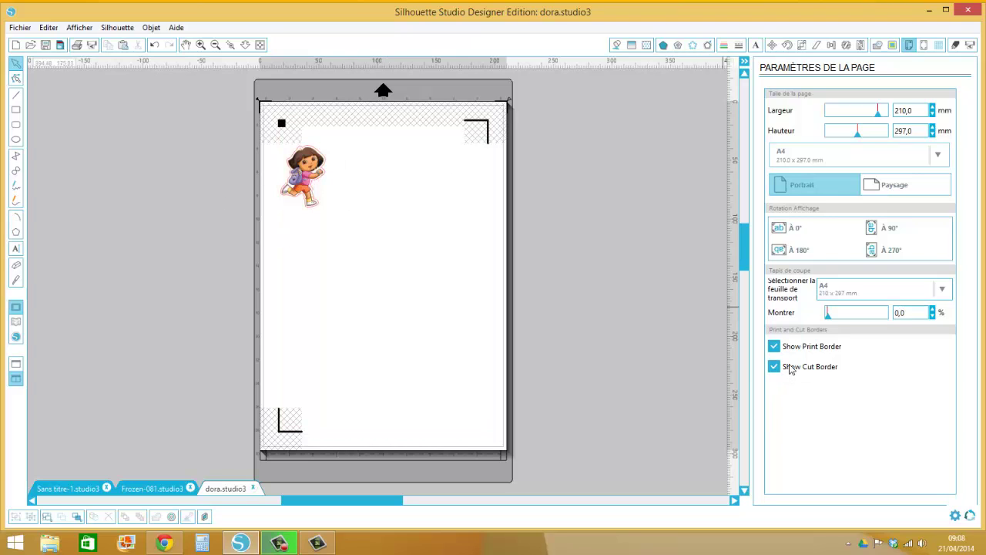
mouse_move(310, 185)
left_mouse_down()
mouse_move(320, 177)
mouse_move(308, 191)
left_mouse_up()
left_click(424, 131)
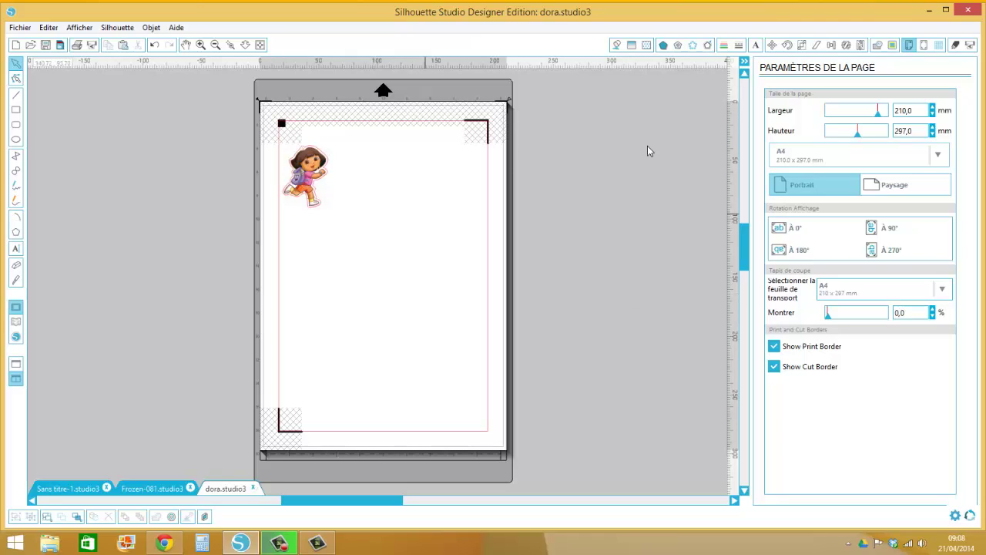
Fill the page with replicated copies of the grouped Dora sticker.
left_click(845, 46)
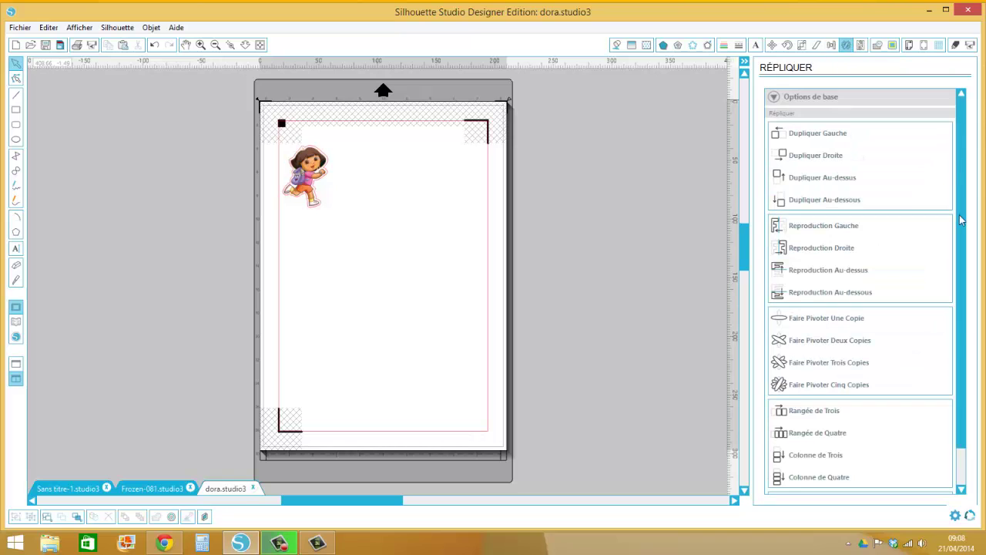
scroll(961, 221, "down", 2)
left_click(315, 179)
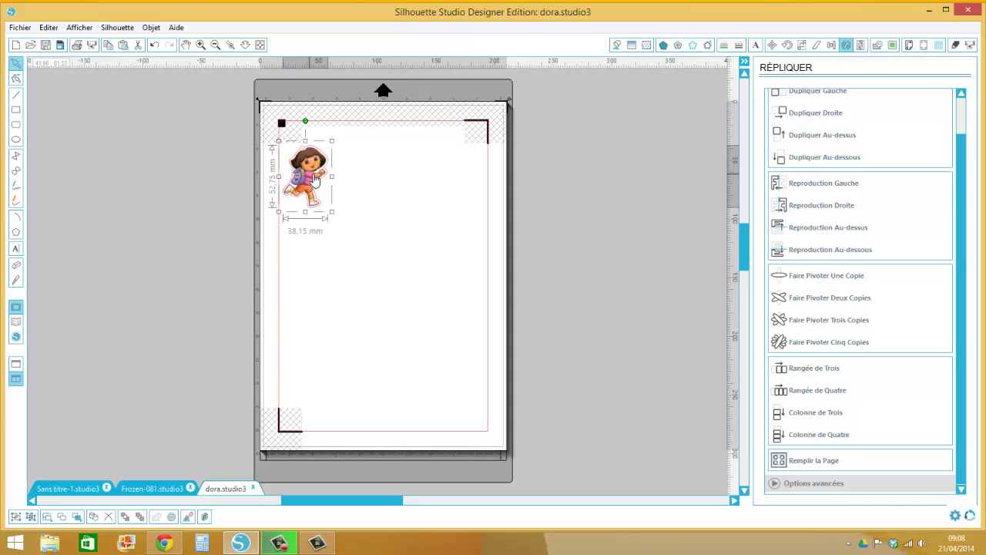
left_click(828, 462)
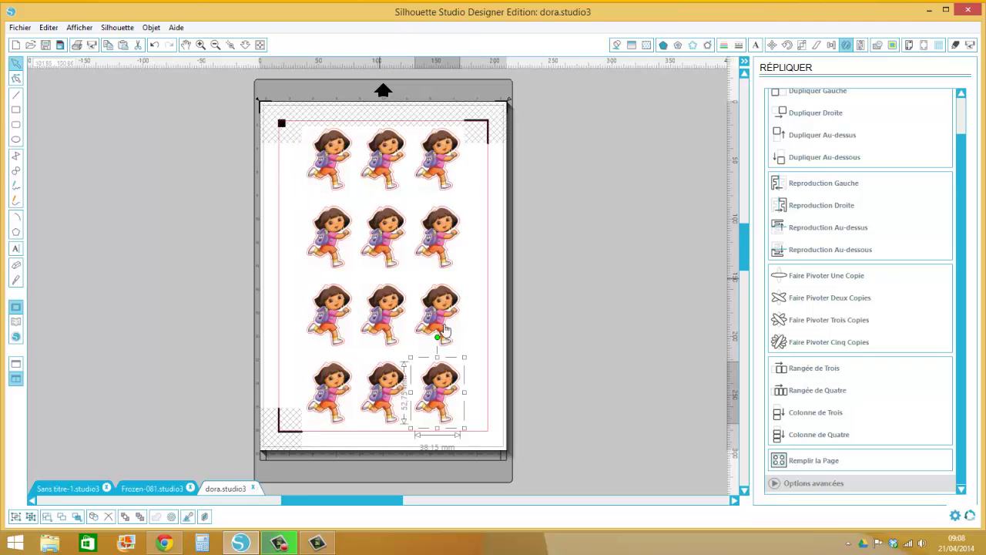
left_click(574, 423)
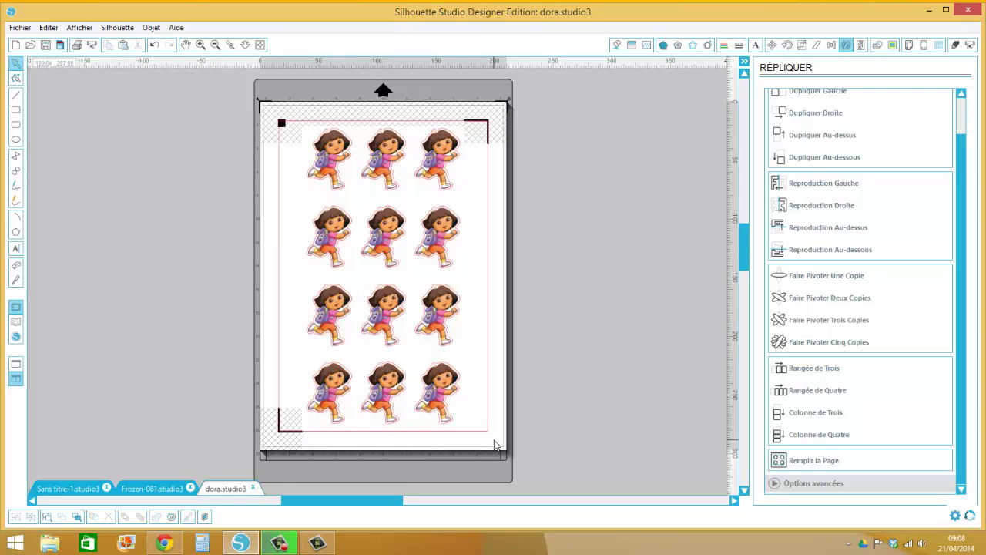
Nest all the Dora copies using the media as the boundary, with rotations set to 0.
left_click_drag(470, 441, 296, 126)
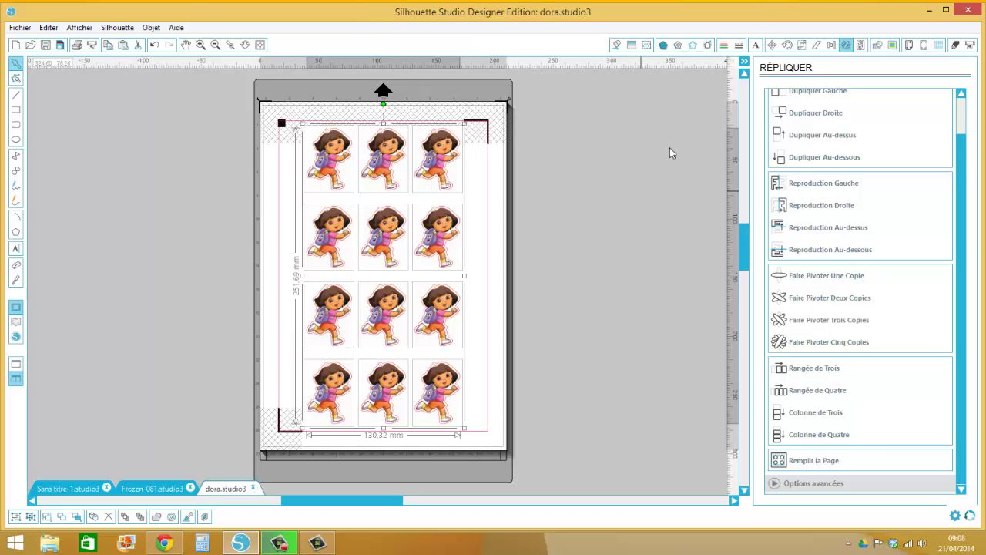
left_click(867, 47)
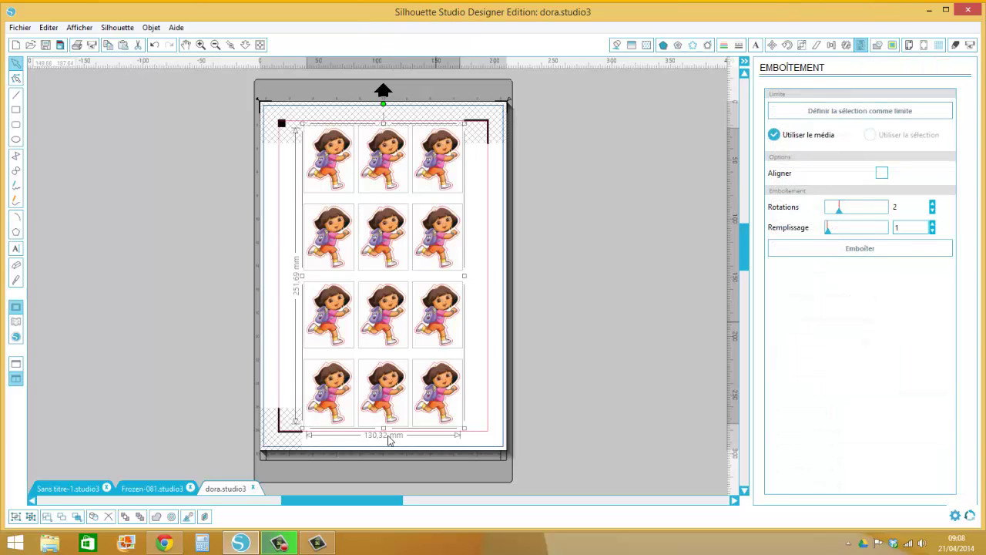
left_click(801, 251)
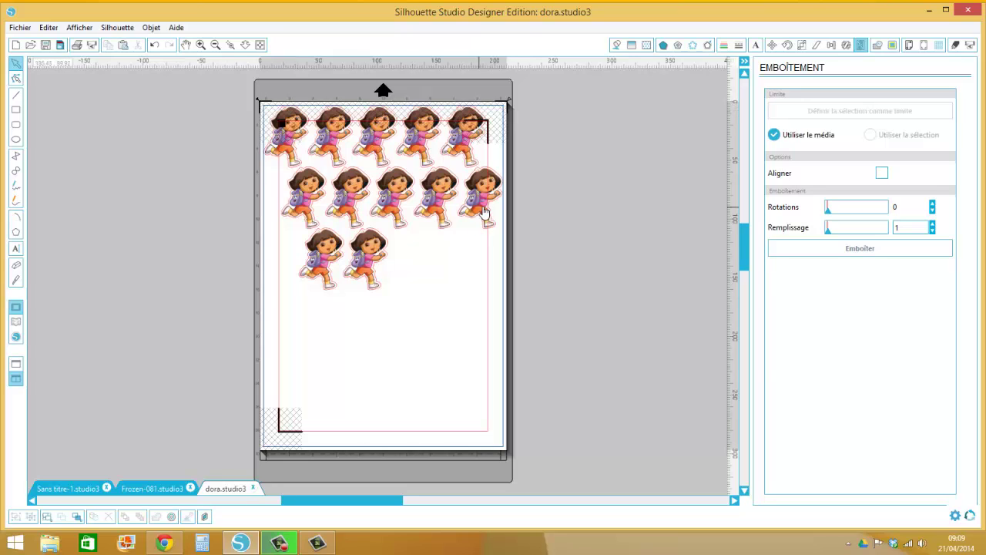
Move the Dora stickers overlapping the registration areas down inside the cut border, completing the second row and forming a third row of four.
left_click_drag(480, 217, 416, 277)
left_click_drag(471, 141, 465, 273)
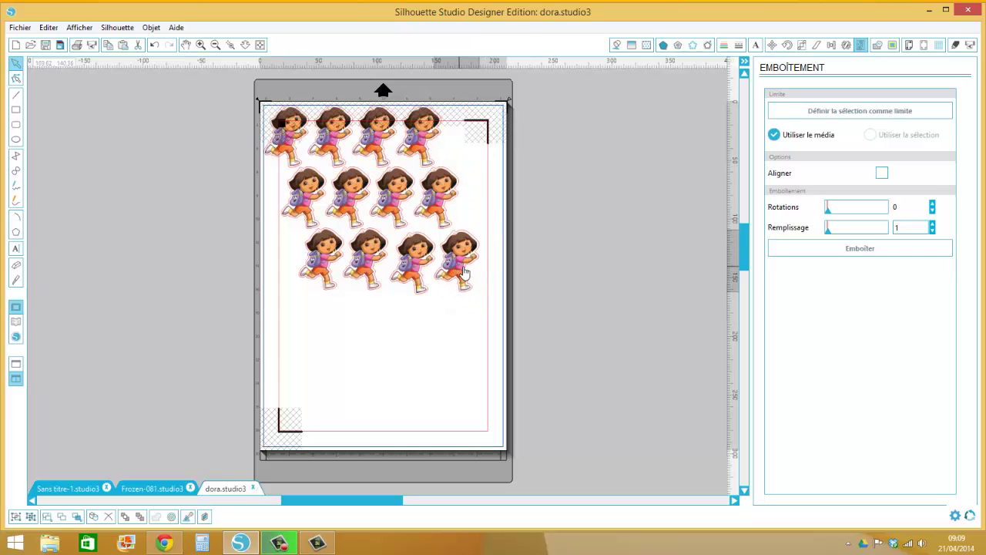
left_click_drag(399, 161, 312, 337)
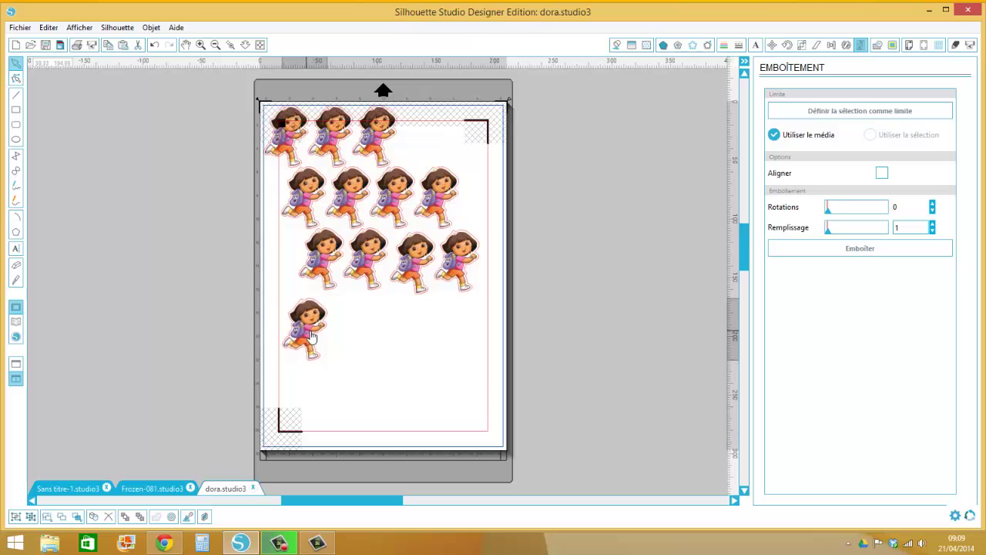
left_click_drag(292, 135, 359, 328)
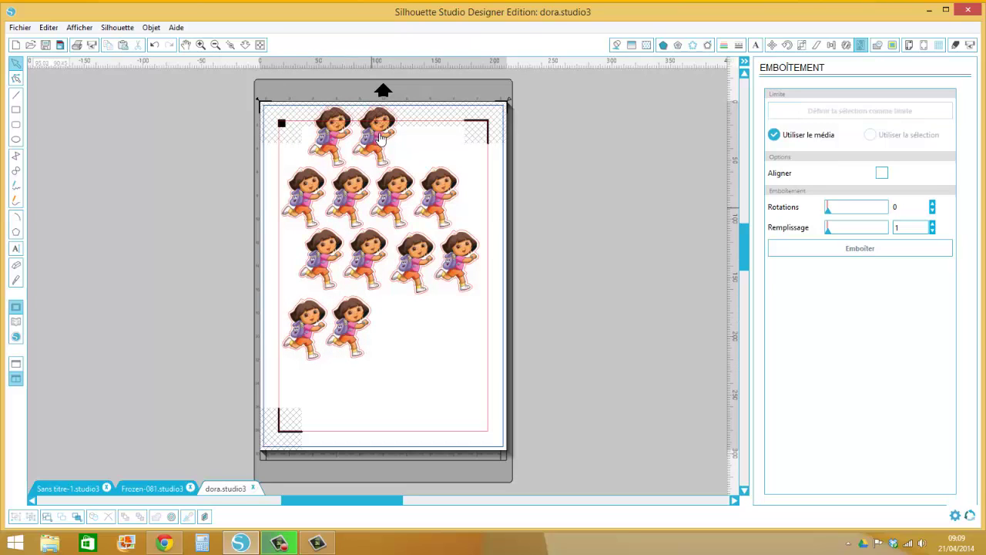
left_click_drag(380, 137, 399, 324)
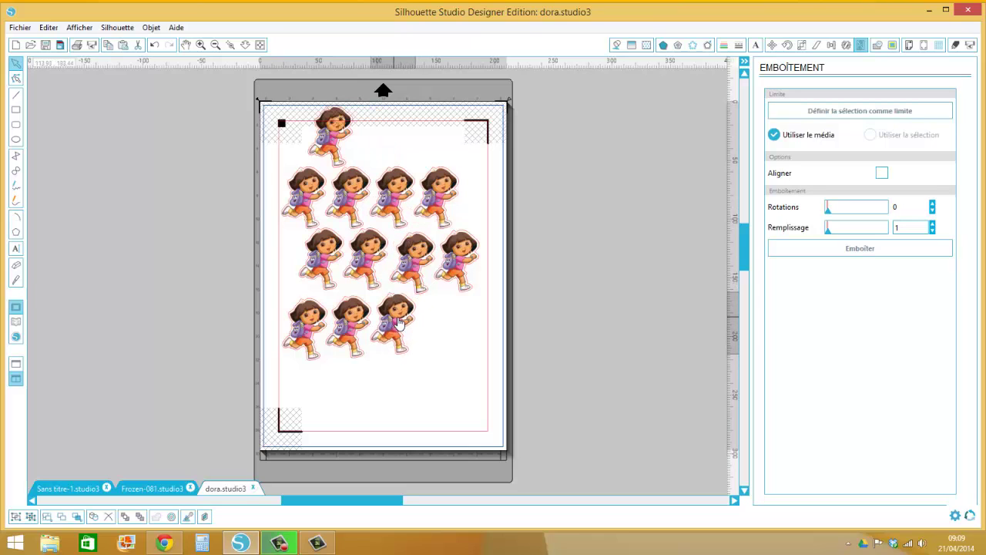
left_click_drag(339, 133, 441, 316)
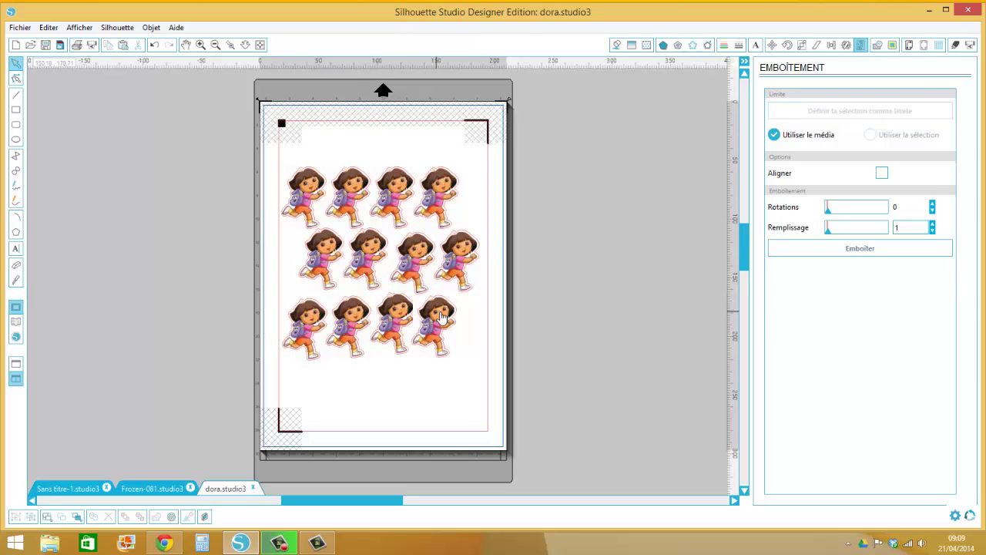
Duplicate the last Dora sticker twice and place the copies side by side to start a fourth row.
right_click(442, 316)
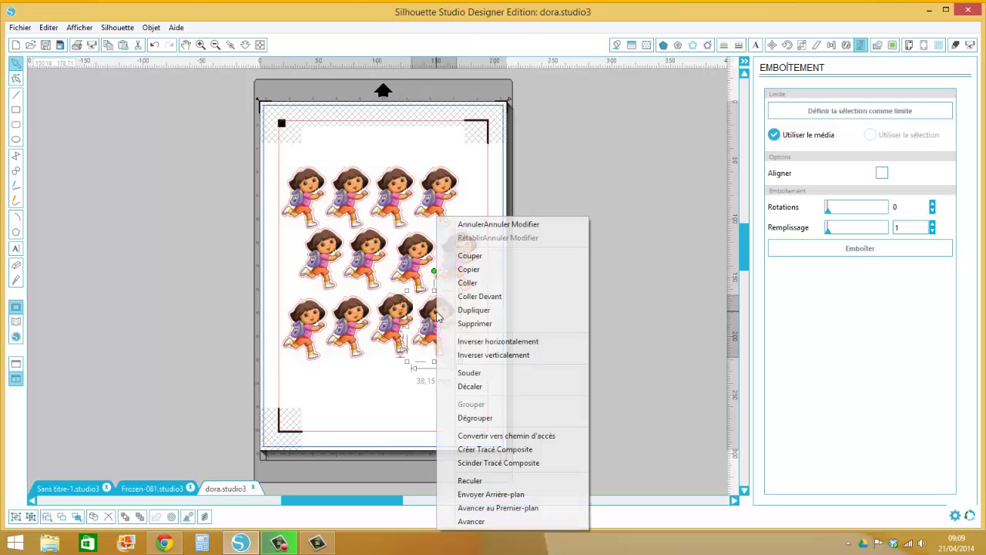
left_click(520, 312)
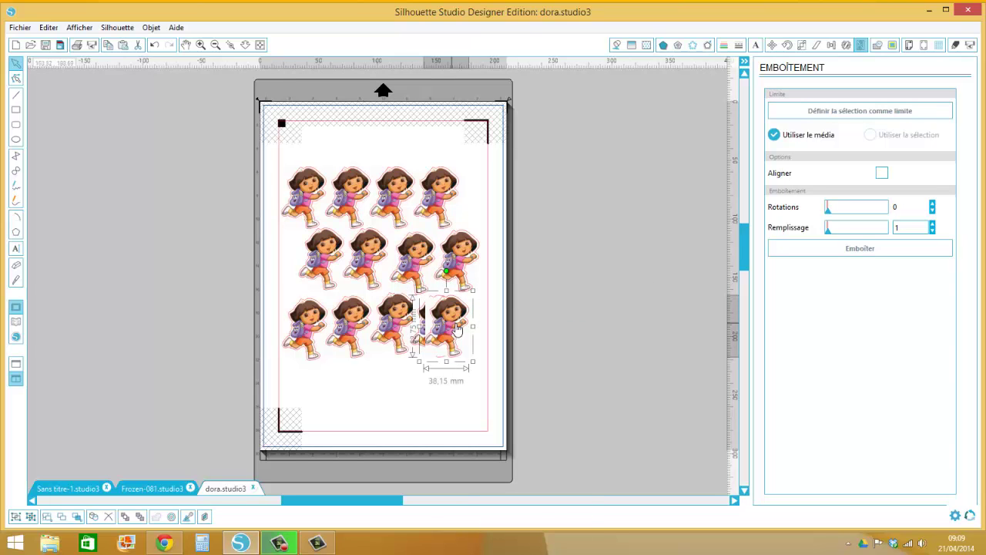
left_click_drag(461, 322, 339, 389)
right_click(338, 389)
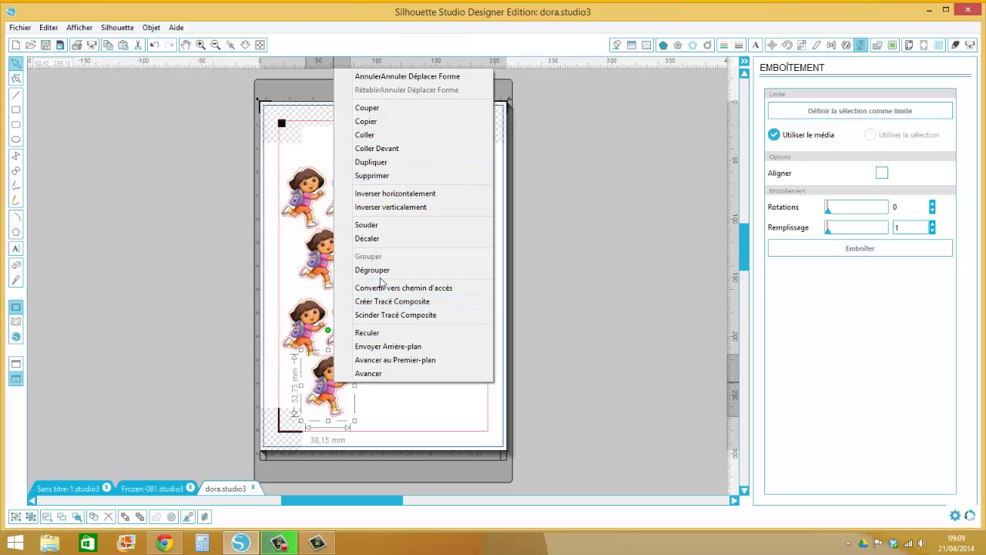
left_click(376, 162)
left_click_drag(343, 386, 373, 388)
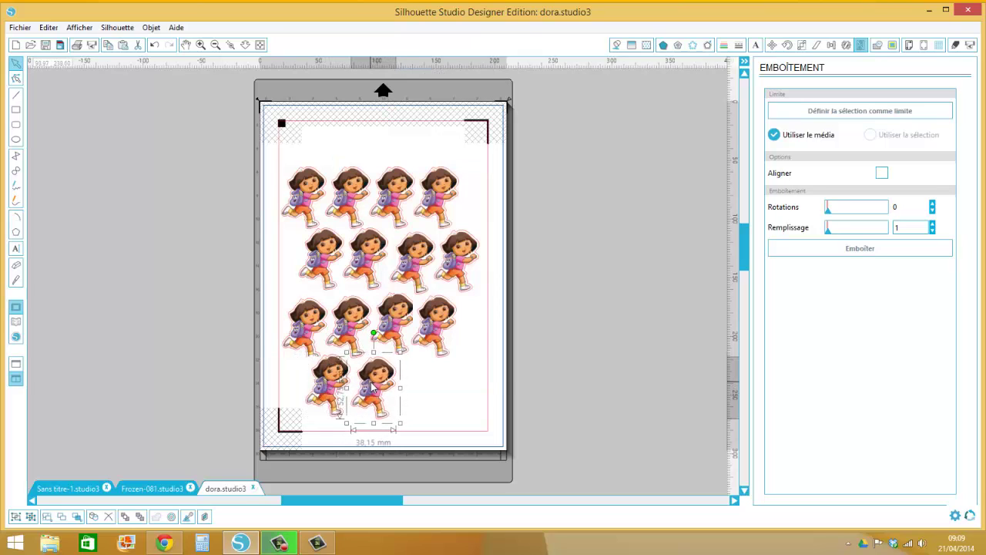
Duplicate the newest Dora sticker two more times to complete the fourth row of four inside the cut border.
right_click(373, 387)
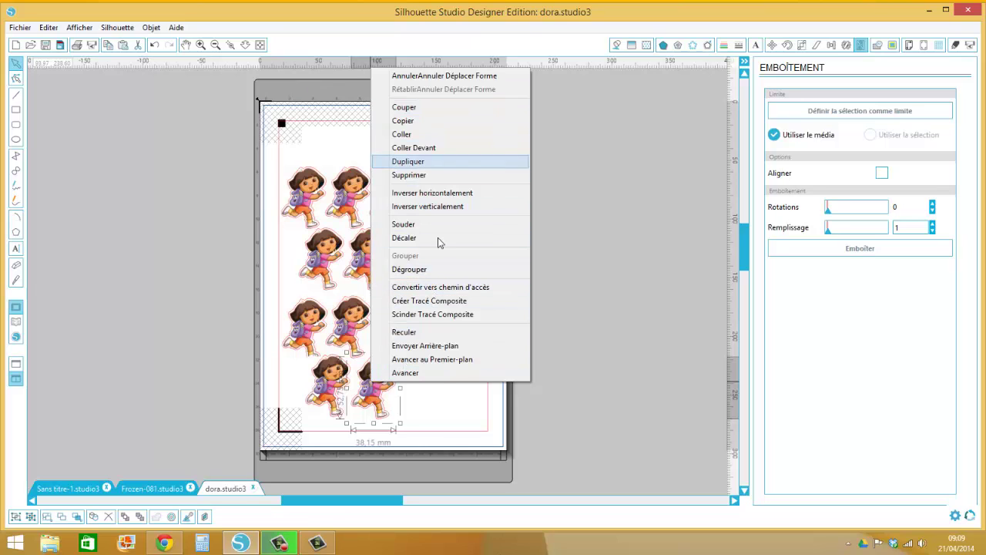
left_click(408, 161)
left_click_drag(397, 392, 431, 393)
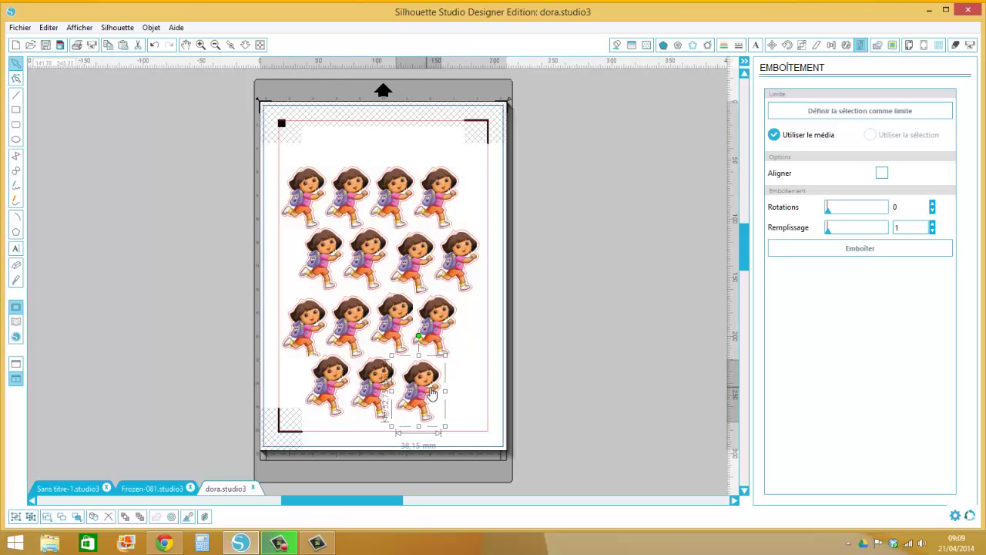
right_click(429, 391)
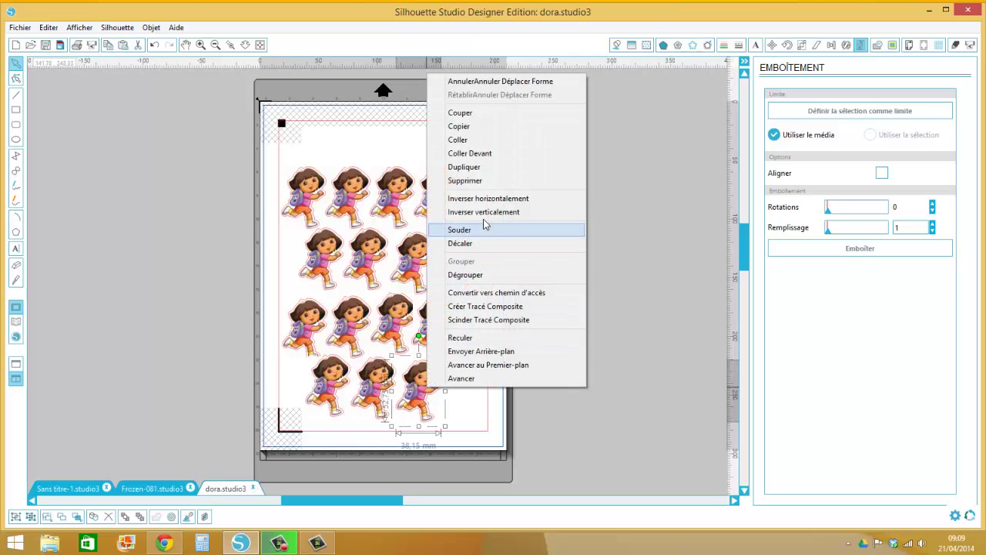
left_click(464, 167)
left_click_drag(438, 391, 473, 390)
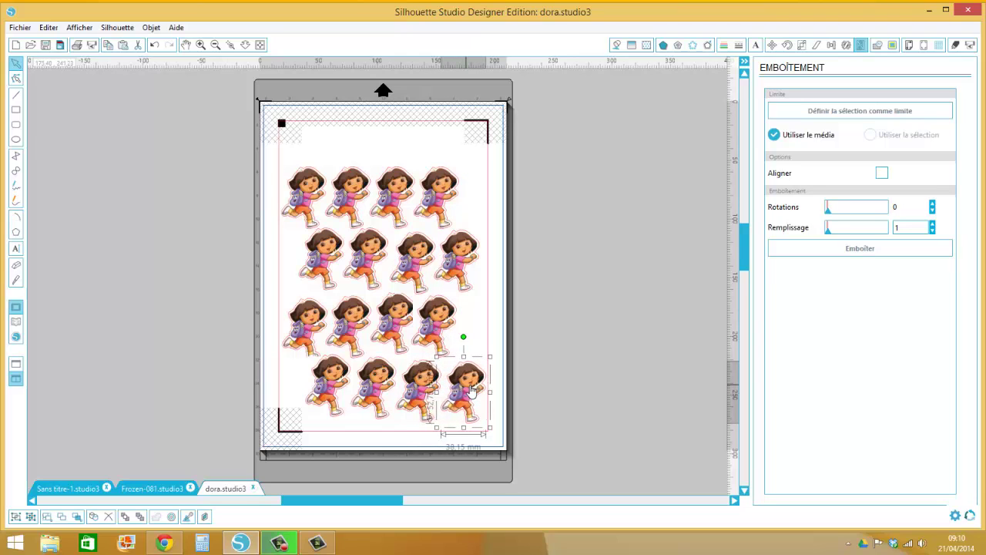
left_click(595, 416)
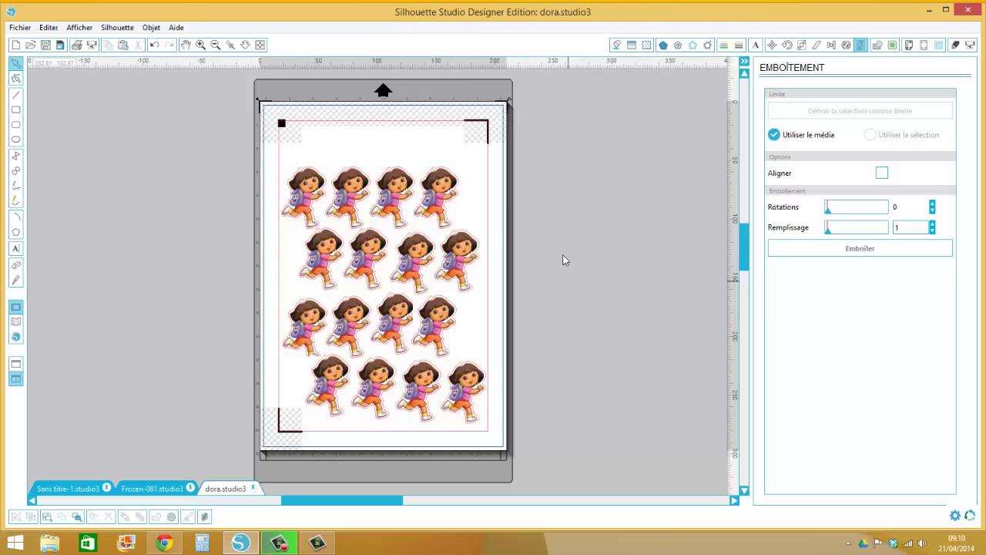
Display the cut outlines in the cut settings and print one copy of the sheet on the Epson Stylus SX235.
left_click(955, 45)
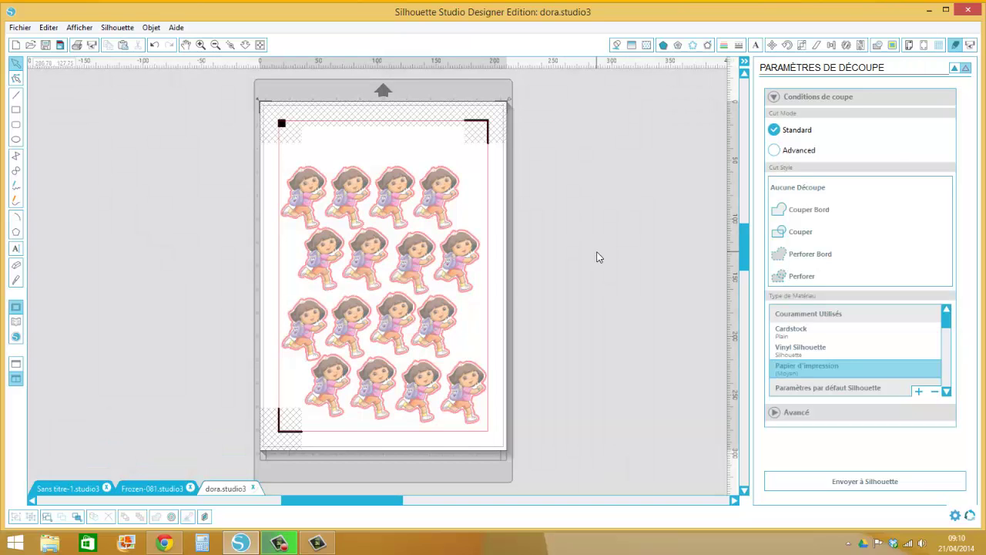
left_click(77, 46)
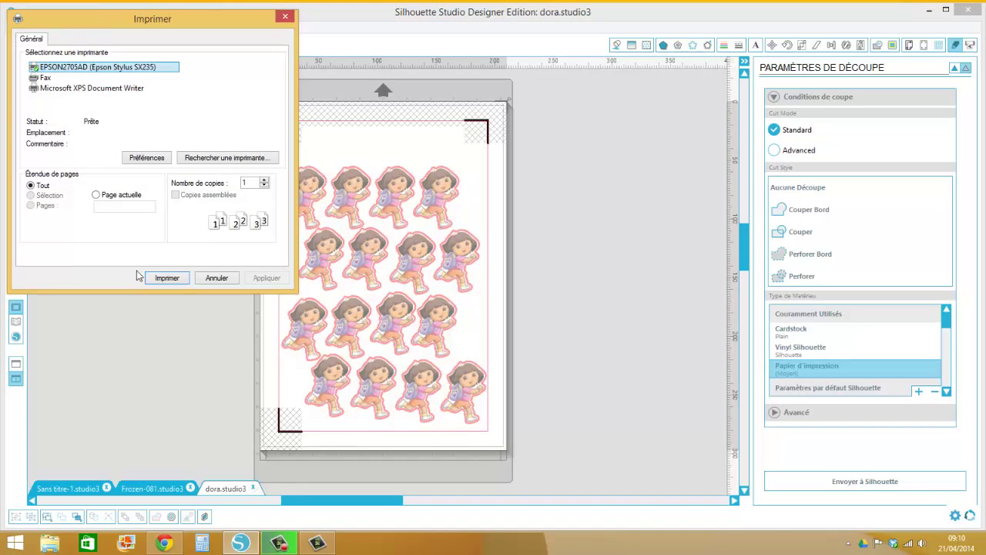
left_click(166, 277)
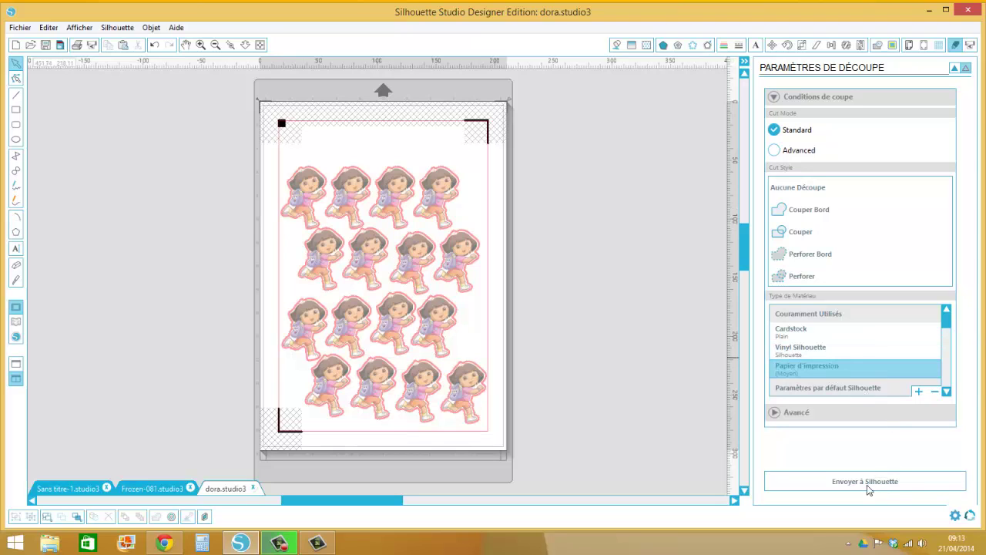
Check the blade, speed and thickness settings for Papier d'impression (Moyen) and send the cut job to the Silhouette.
left_click(843, 373)
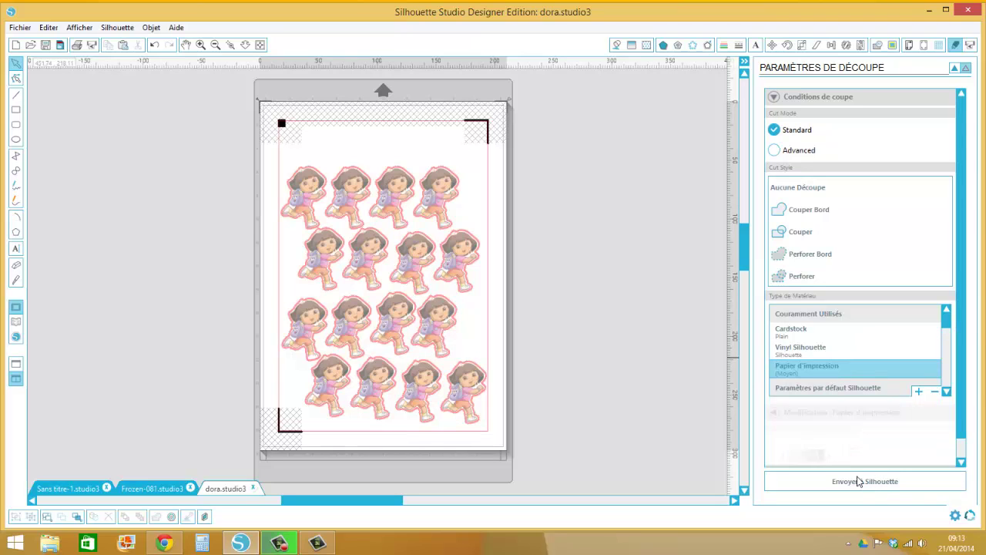
left_click_drag(964, 318, 961, 422)
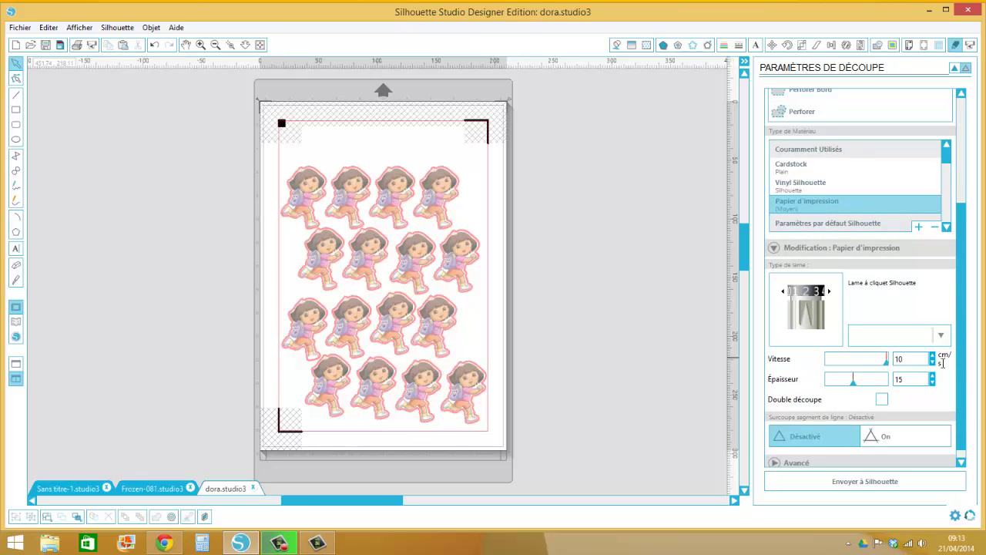
left_click(863, 482)
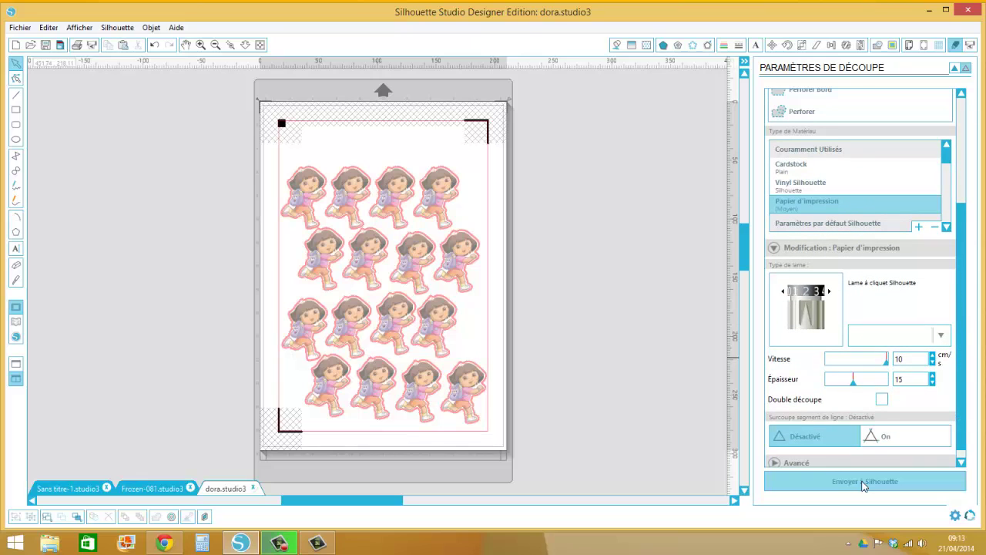